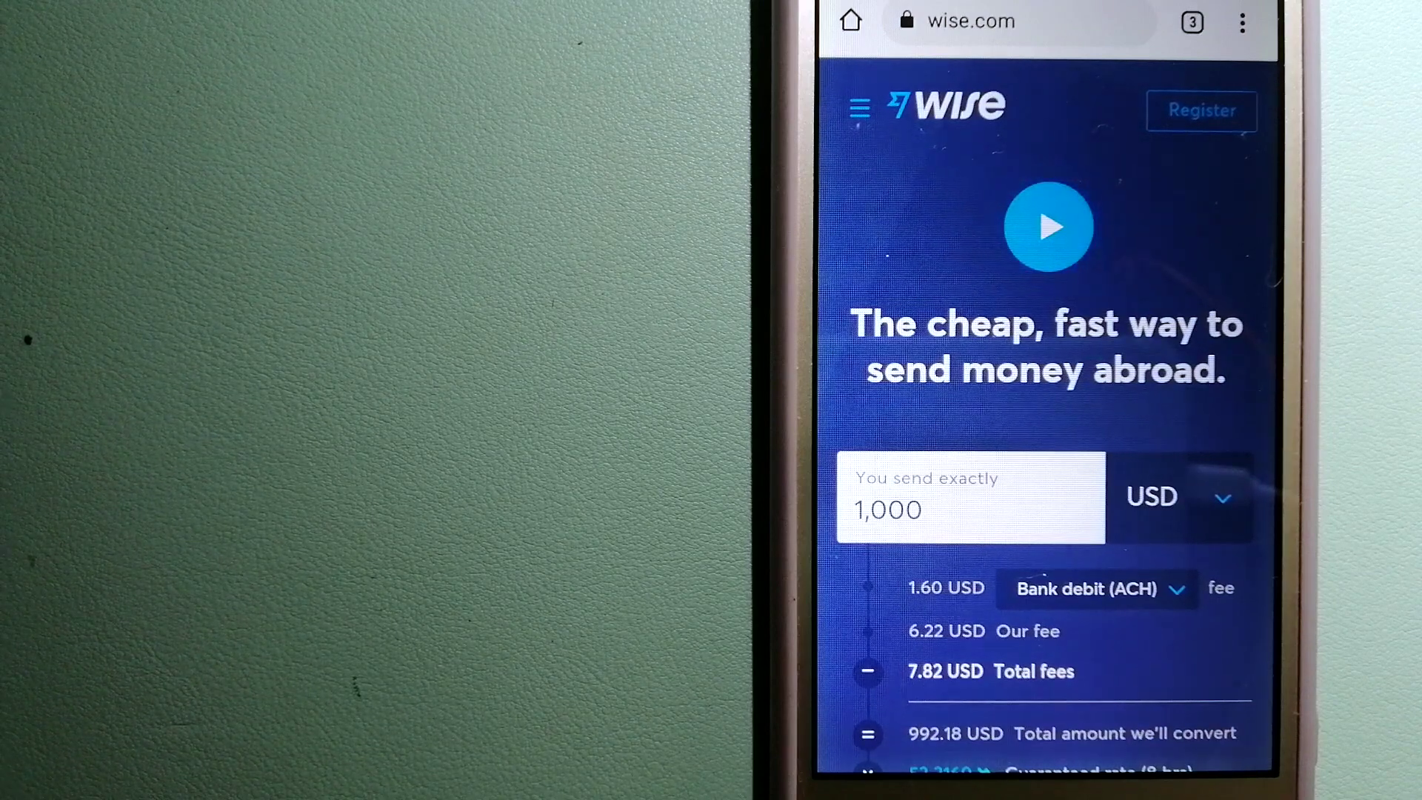
# - Bring up the PayPal tab from the tab overview to show its Philippines homepage
pyautogui.click(1192, 22)
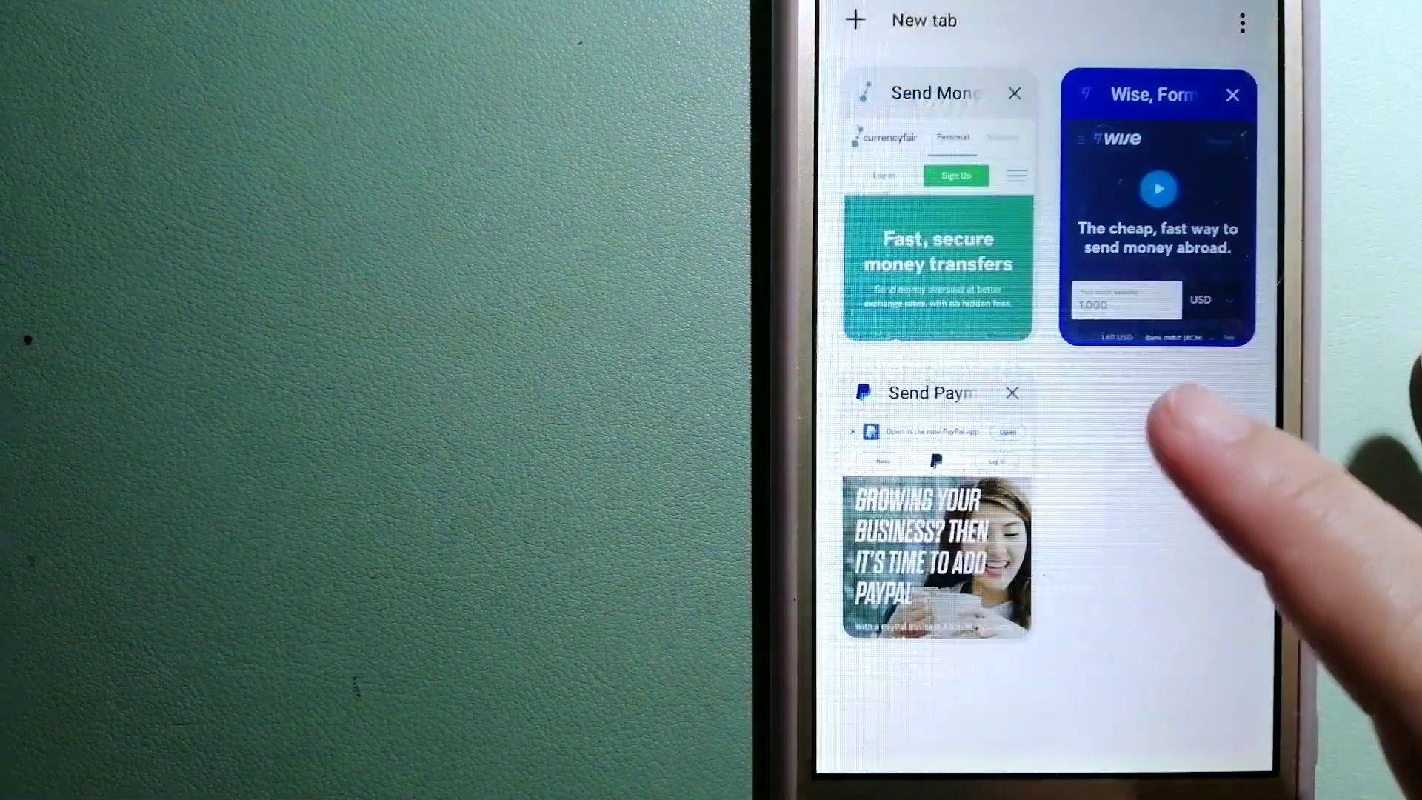
pyautogui.click(945, 522)
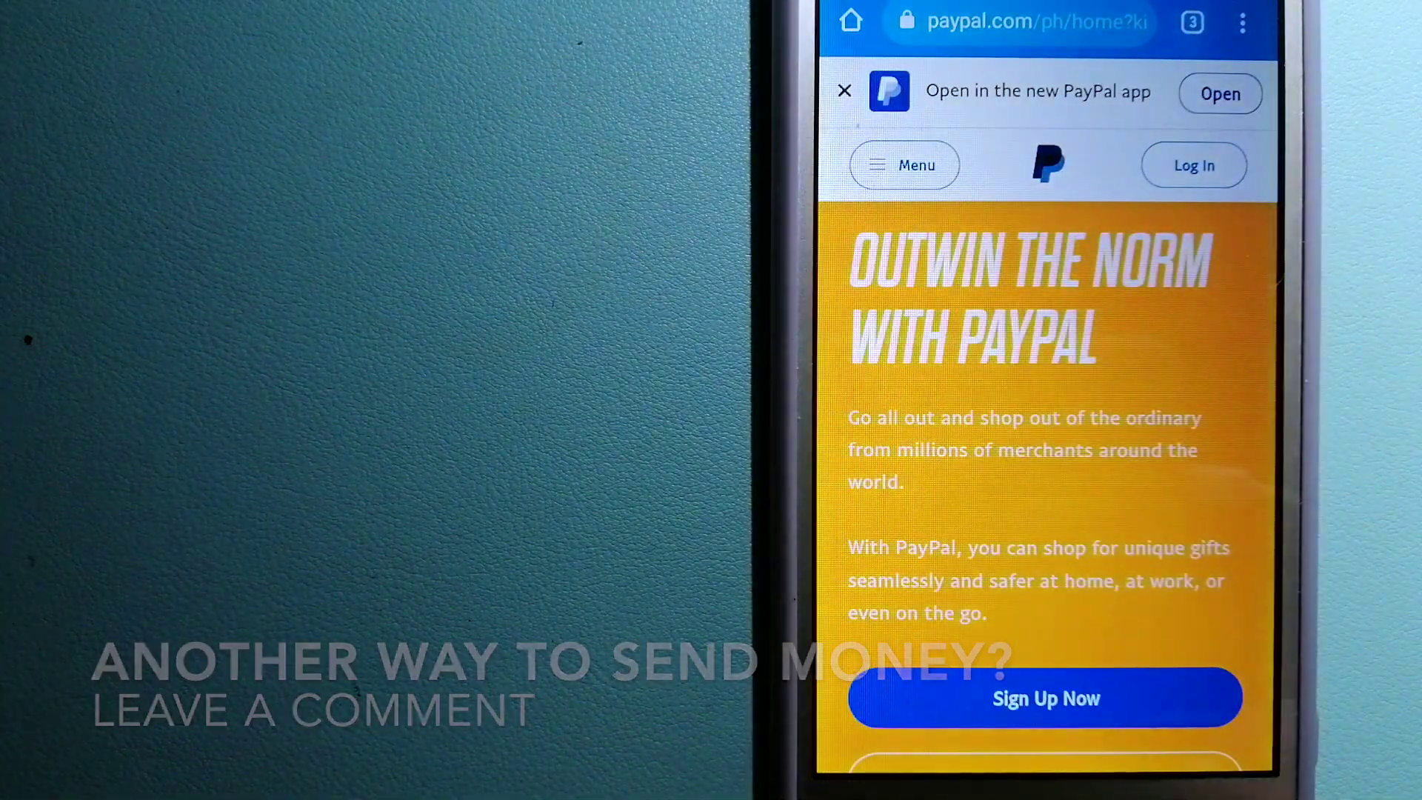
# - Pick the CurrencyFair tab from the overview of three open tabs
pyautogui.click(1192, 20)
pyautogui.click(939, 256)
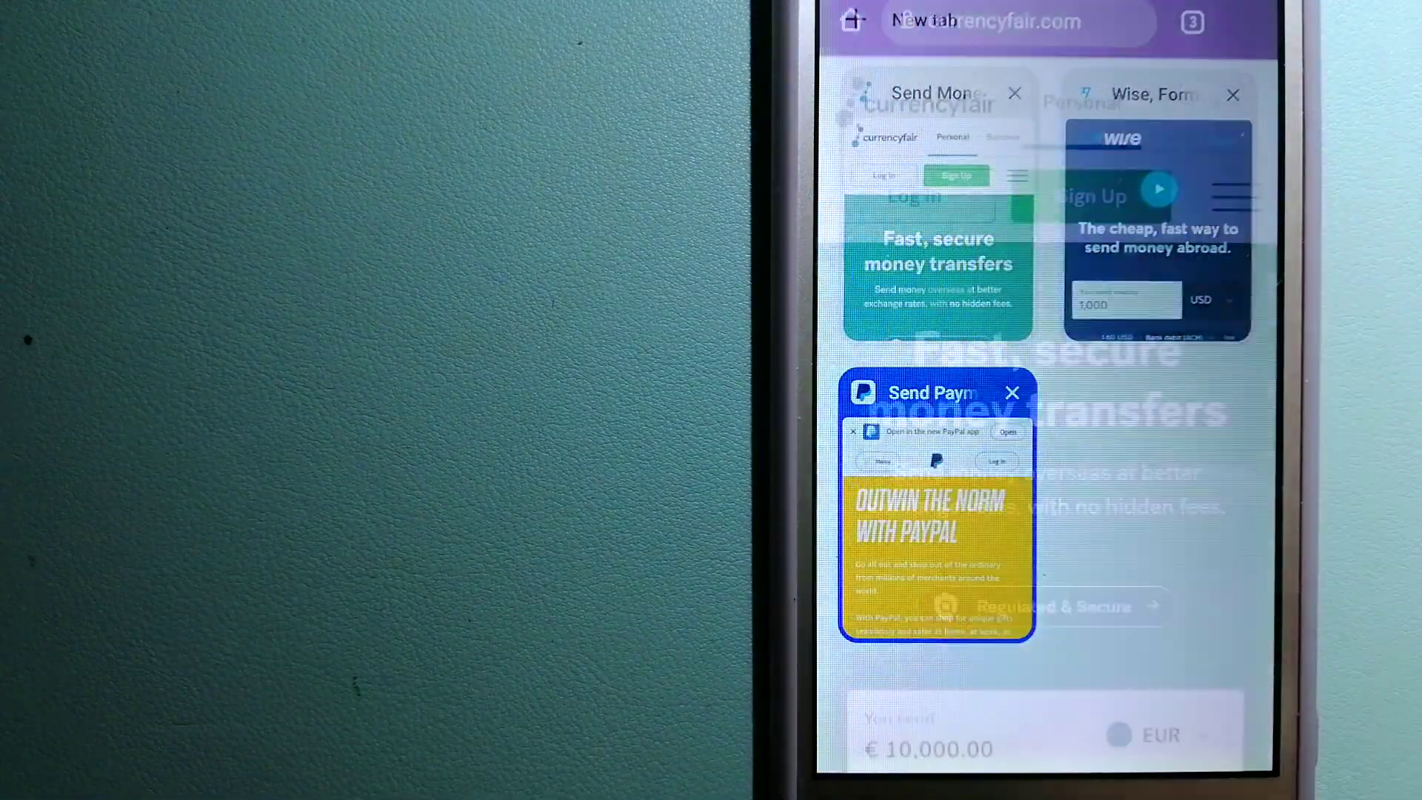